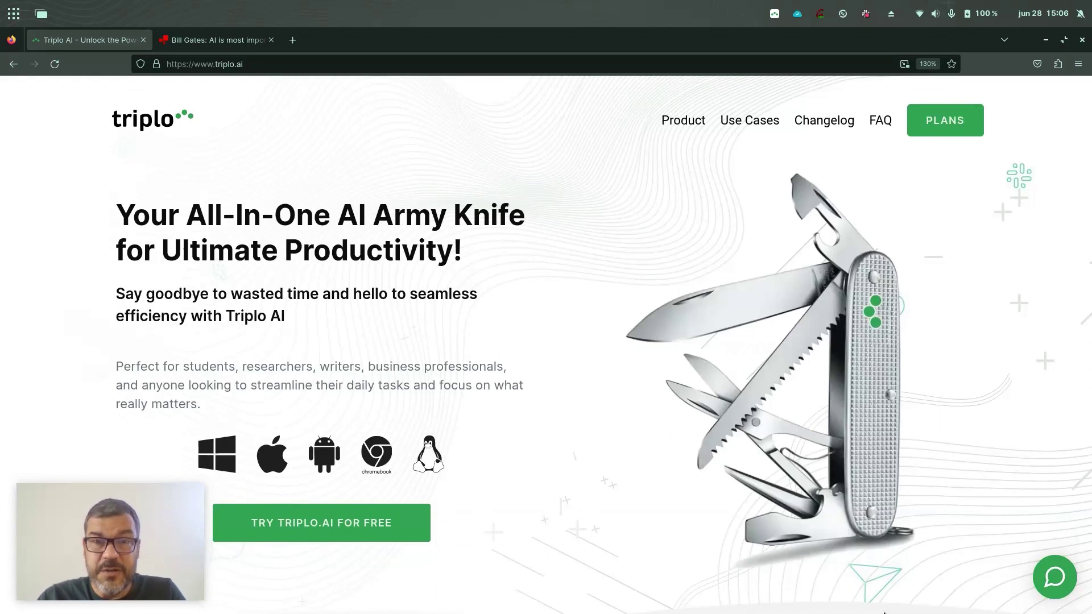
# Select all of Slack's #general conversation and bring up the Triplo AI prompt box over it
pyautogui.hotkey('alt', 'Tab')
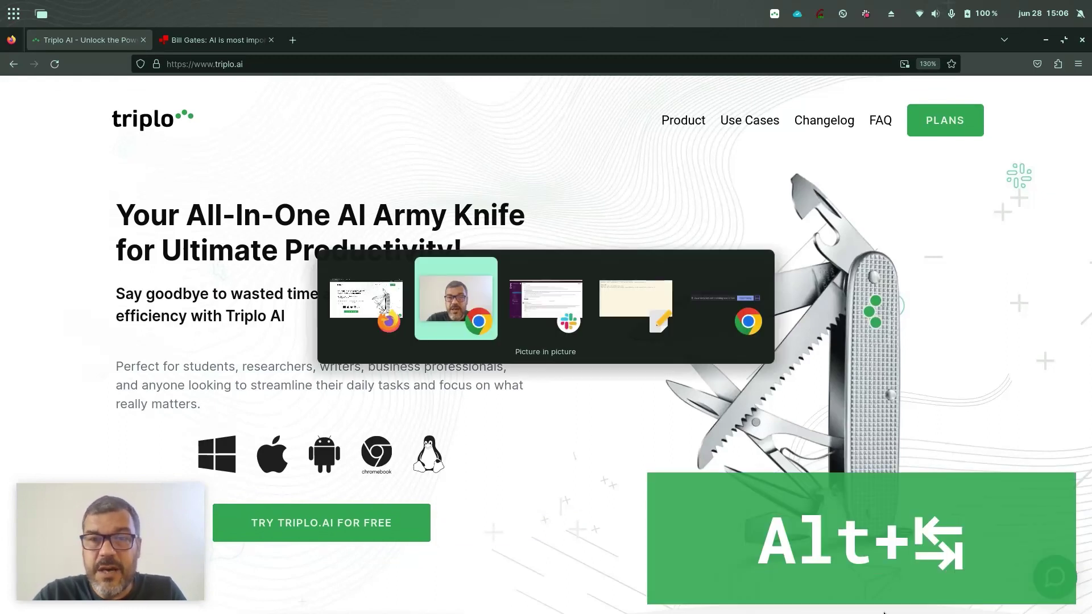
pyautogui.hotkey('alt', 'Tab')
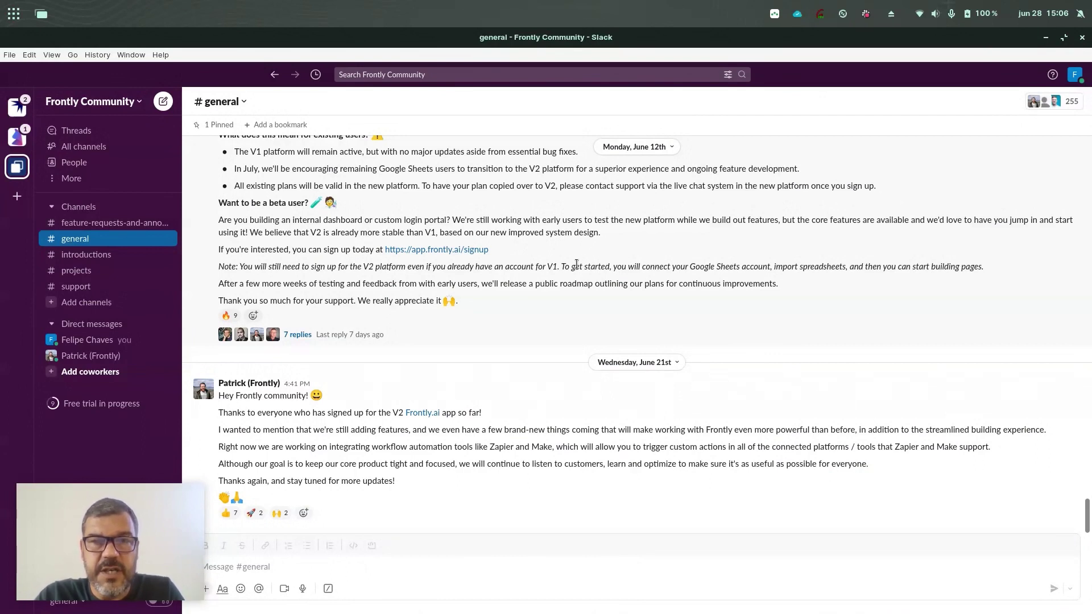
pyautogui.hotkey('ctrl', 'a')
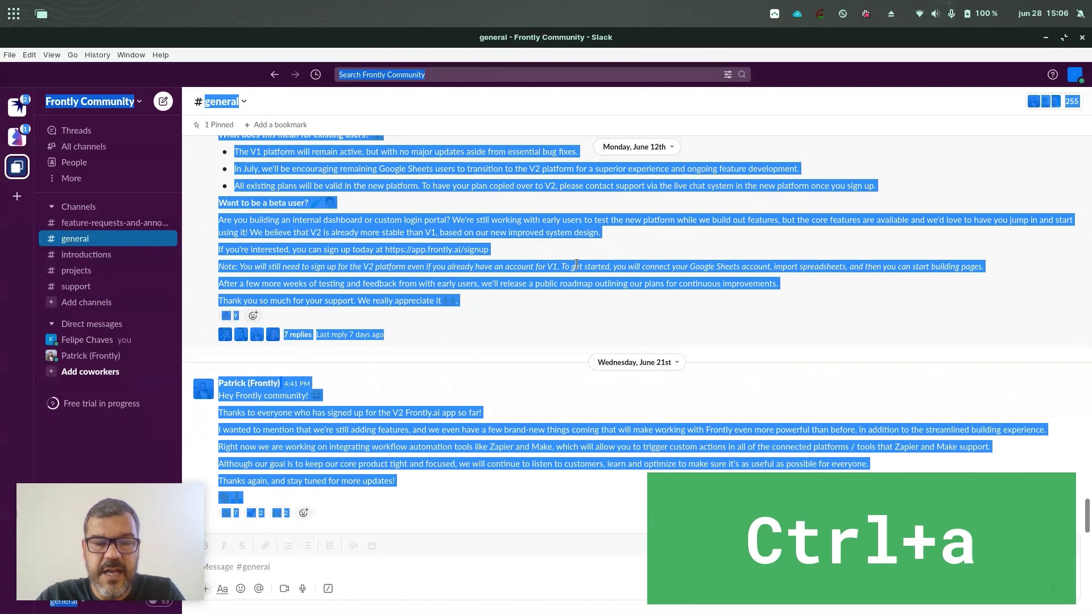
pyautogui.hotkey('ctrl', 'alt', 'space')
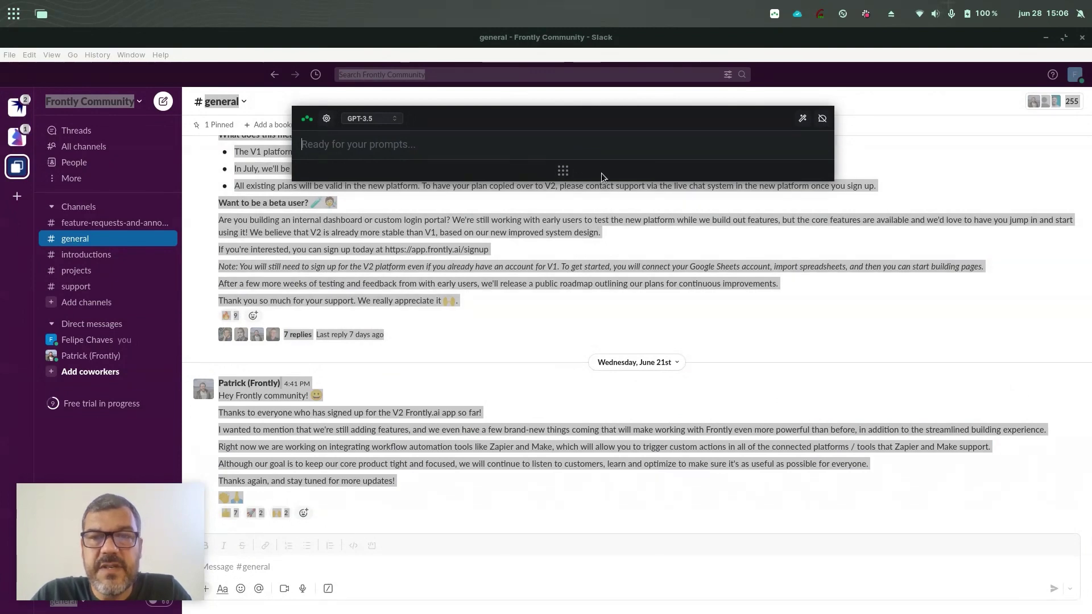
# Move the Triplo prompt box mid-screen, select the GPT-3.5 16k model, and enable Chat Mode
pyautogui.moveTo(560, 178); pyautogui.dragTo(564, 305)
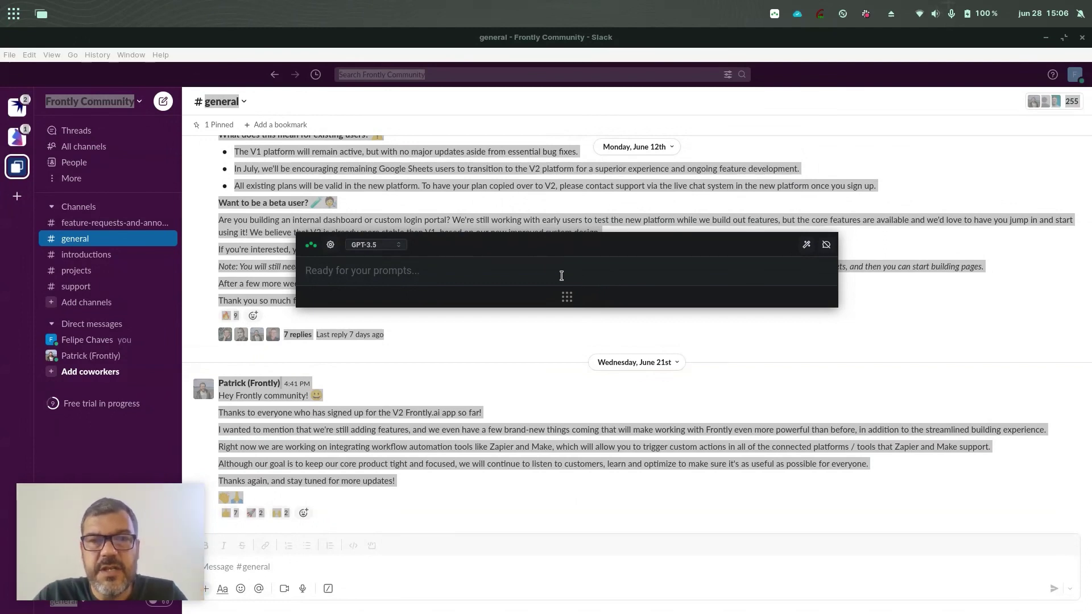
pyautogui.click(375, 246)
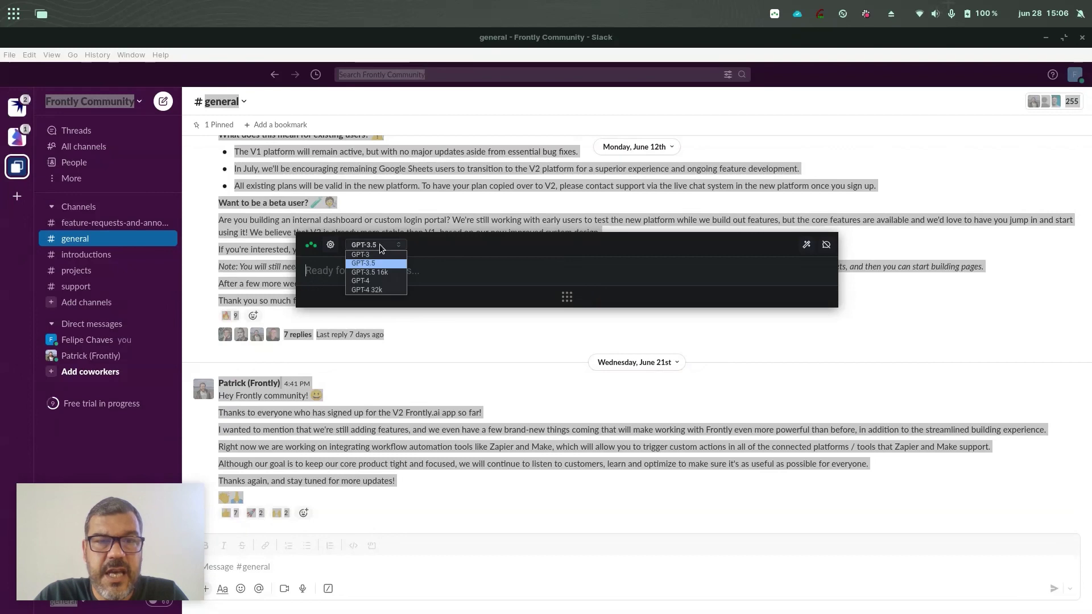
pyautogui.click(388, 273)
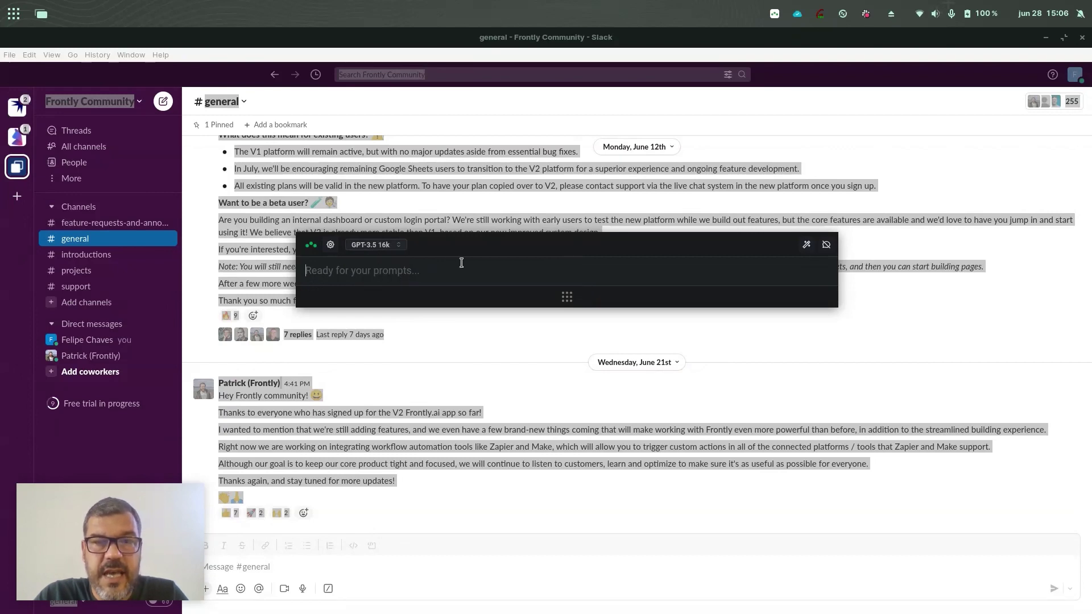
pyautogui.click(829, 245)
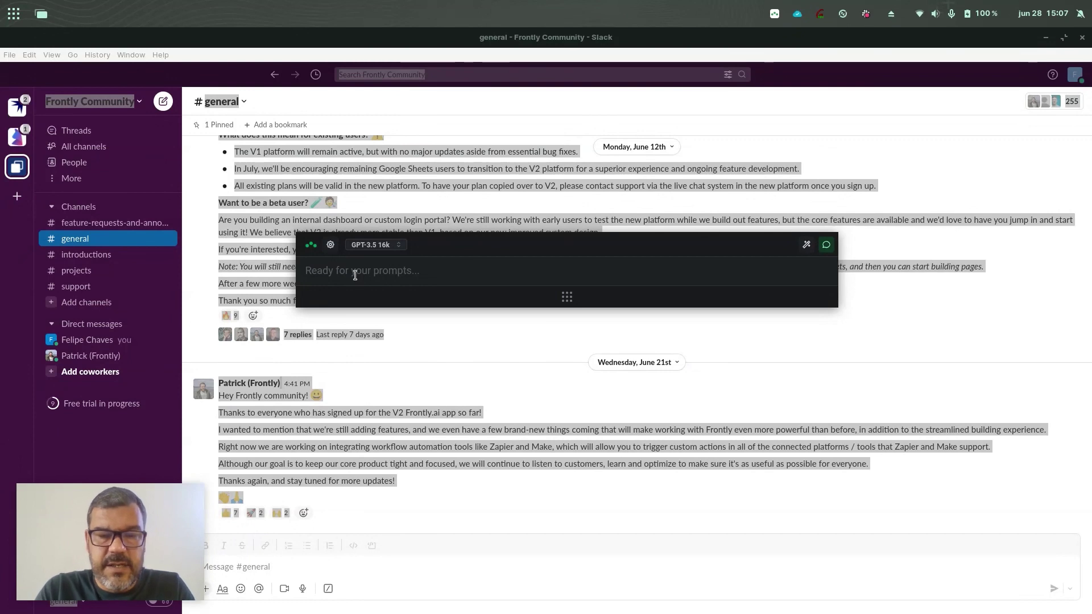
# Ask 'what are the key messages of the conversation on //selection//' and raise the answer panel
pyautogui.write('what are the ')
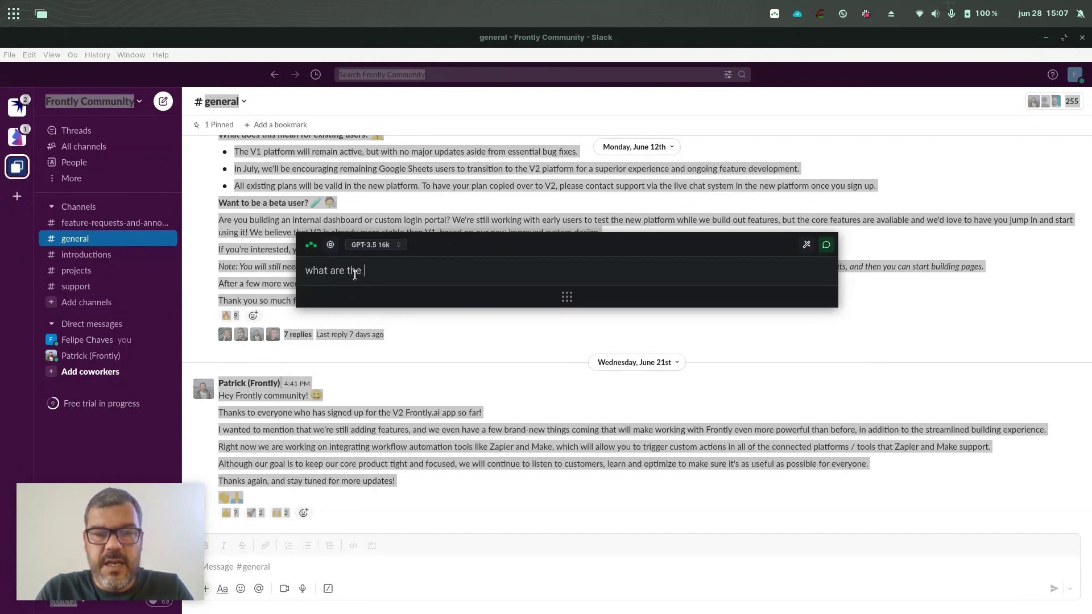
pyautogui.write('key messages ')
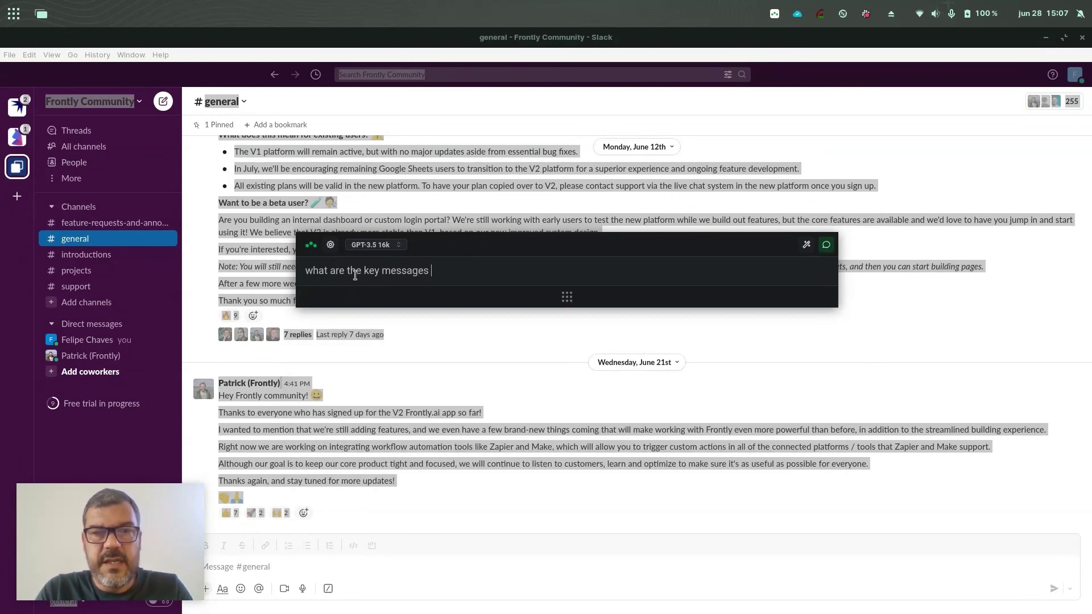
pyautogui.write('of the conve')
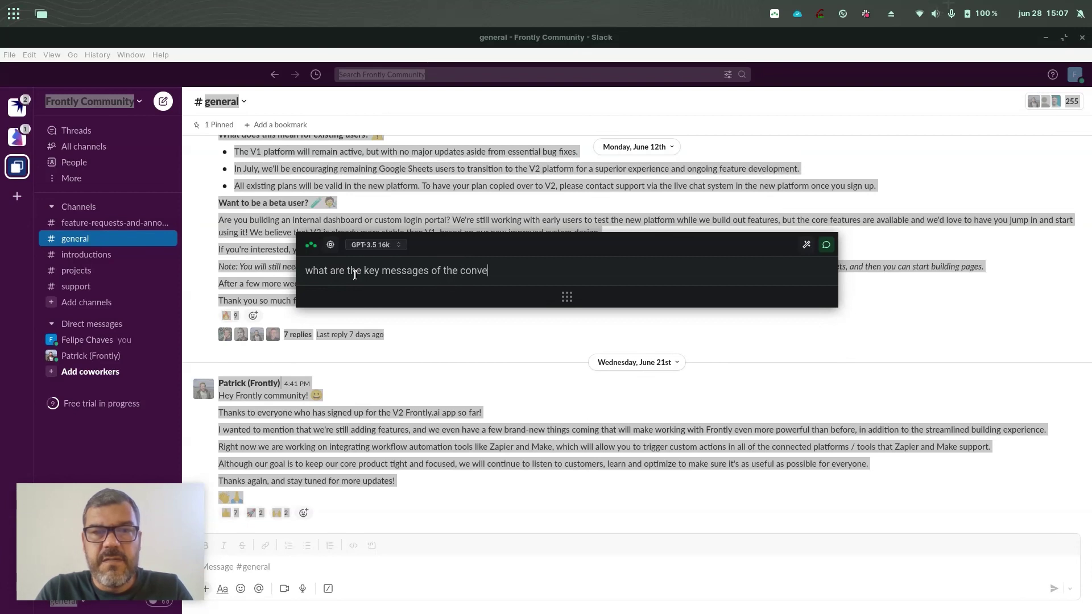
pyautogui.write('rsation on ')
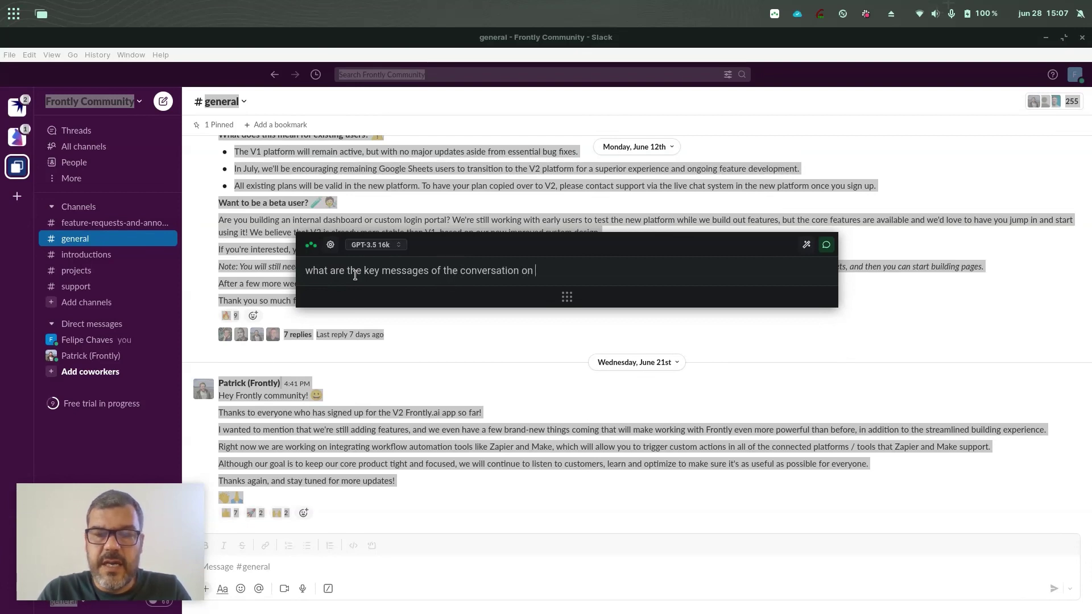
pyautogui.write('//')
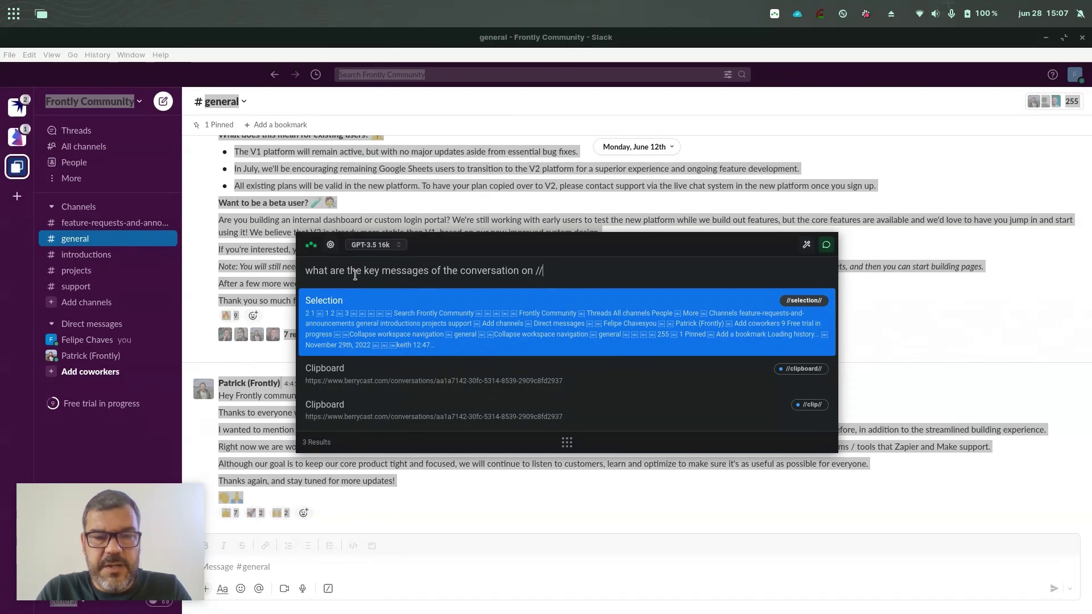
pyautogui.write('select')
pyautogui.press('Return')
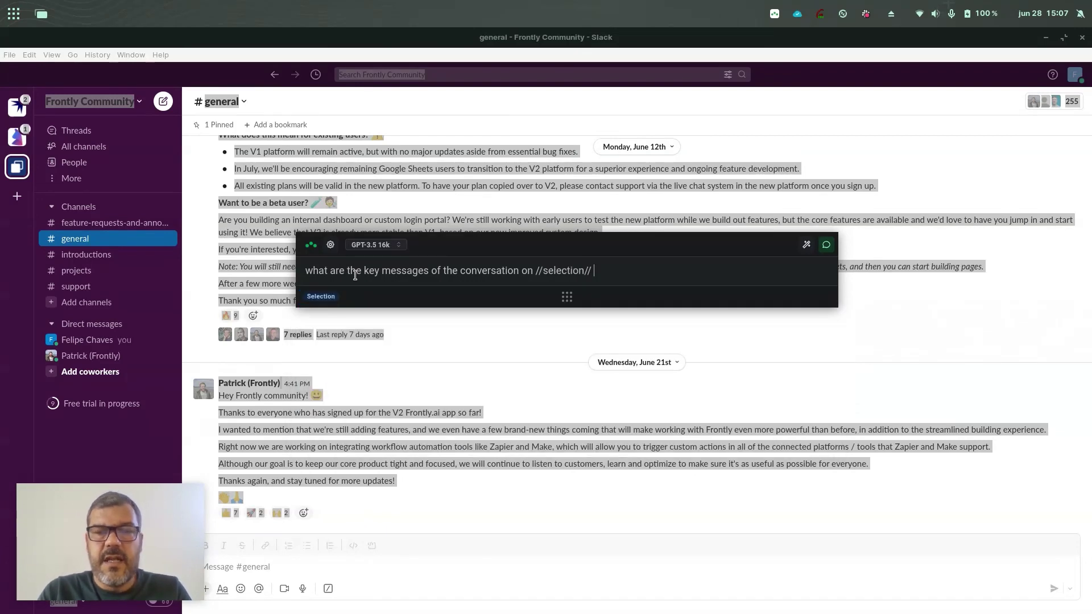
pyautogui.press('Return')
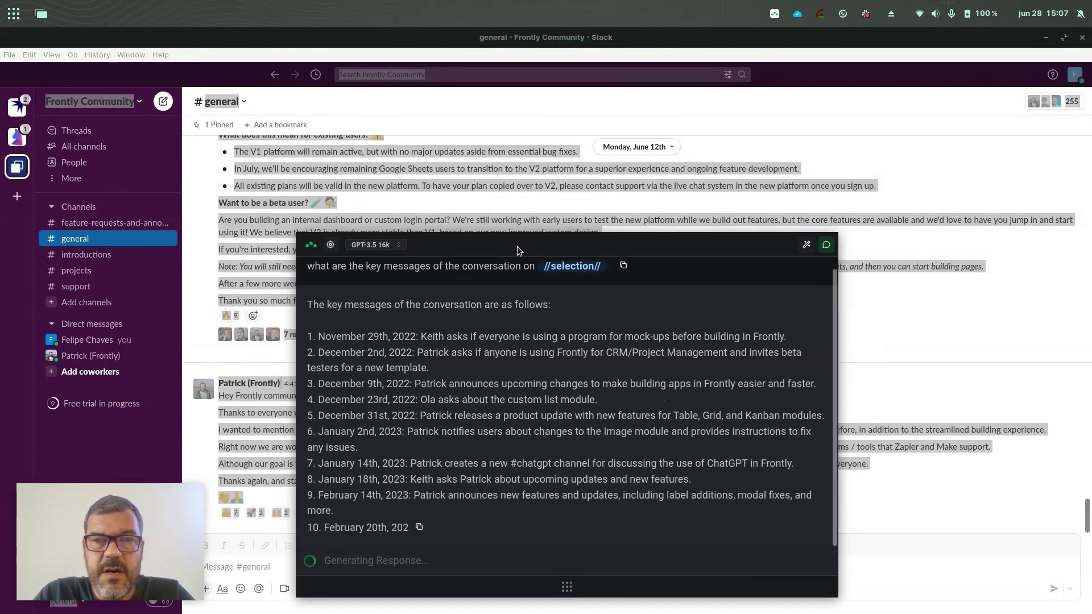
pyautogui.moveTo(518, 242); pyautogui.dragTo(510, 116)
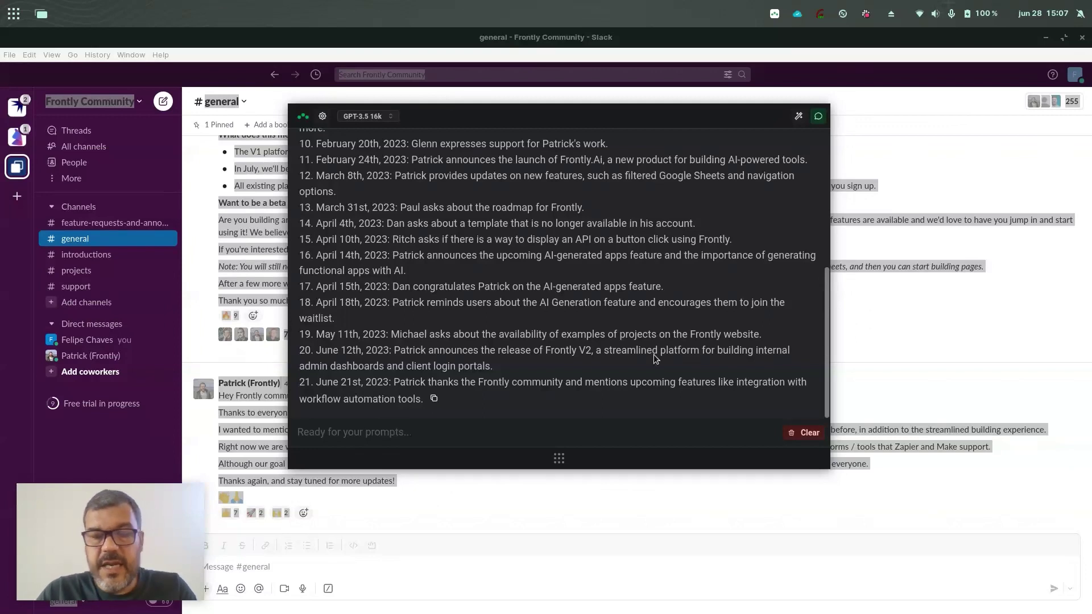
# Using the //triplo// context, request an email proposing a Triplo AI integration with Frontly
pyautogui.write('//')
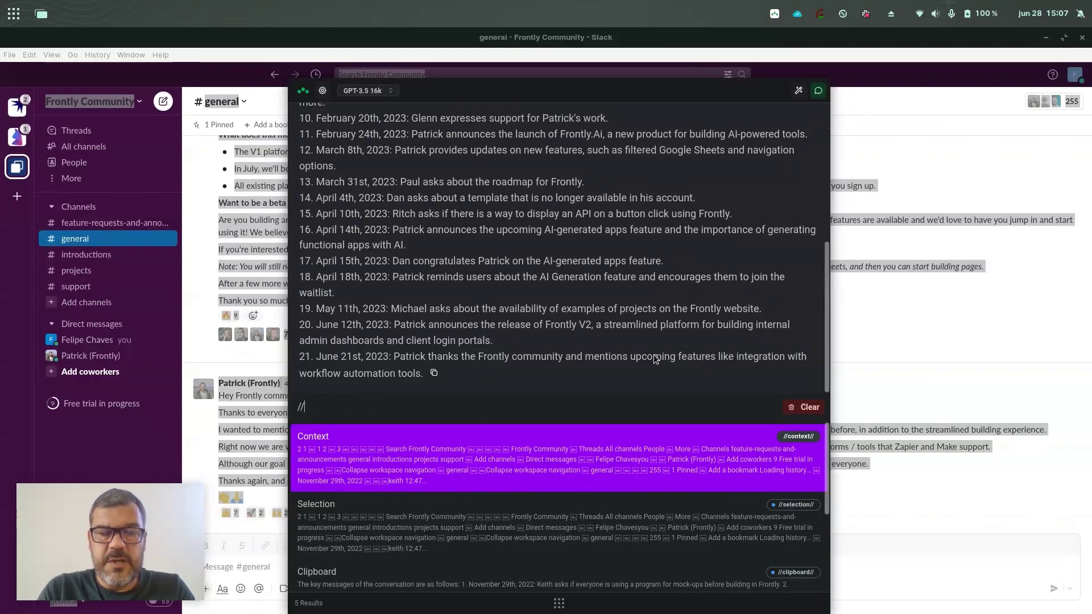
pyautogui.write('tri')
pyautogui.press('Return')
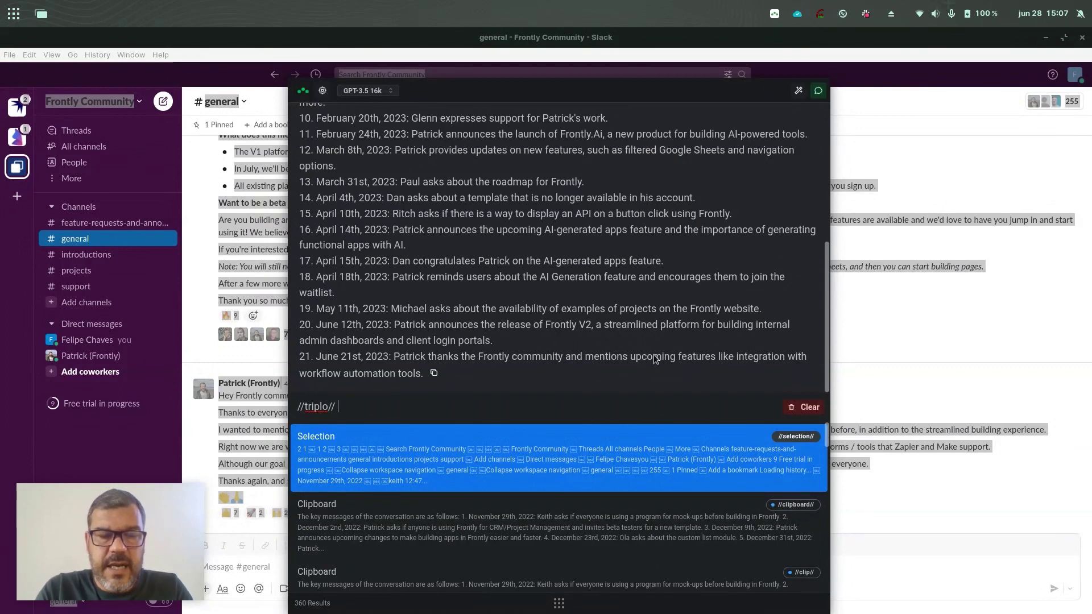
pyautogui.write('suggest m')
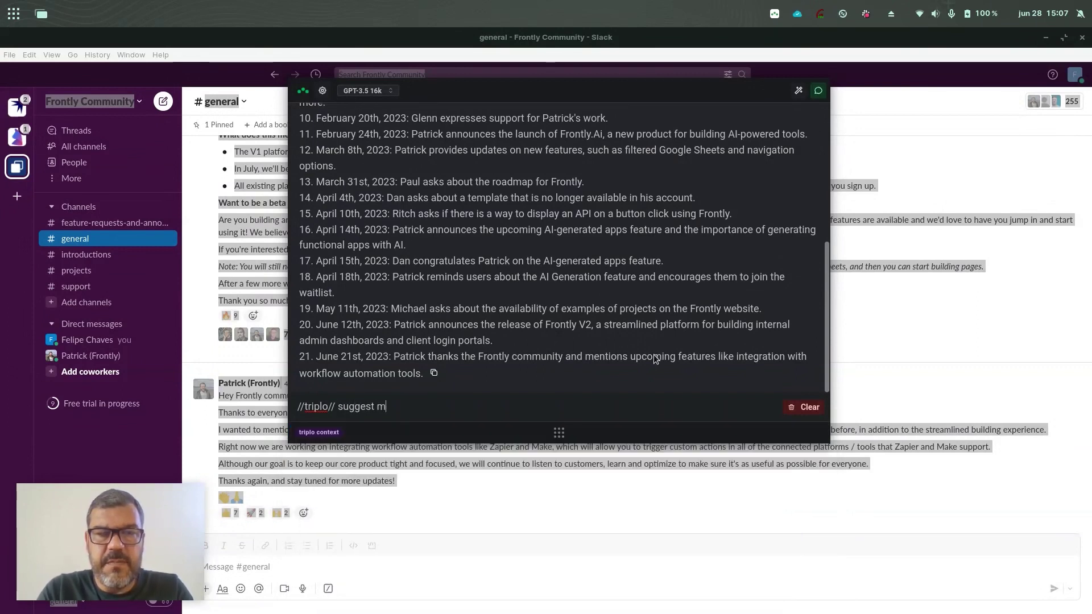
pyautogui.write('e an emai')
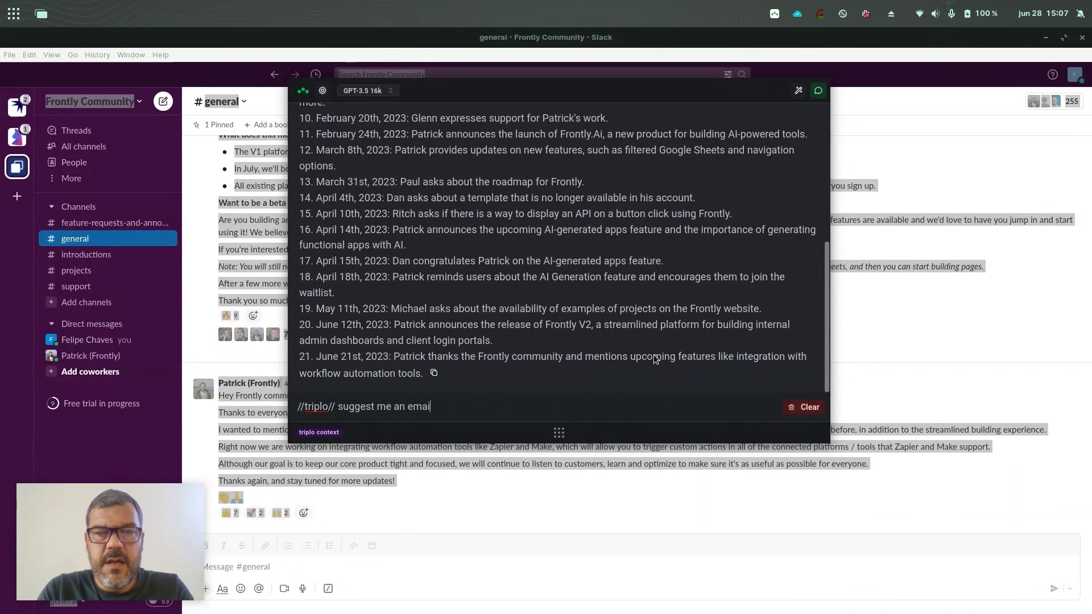
pyautogui.write('l to Patrick about')
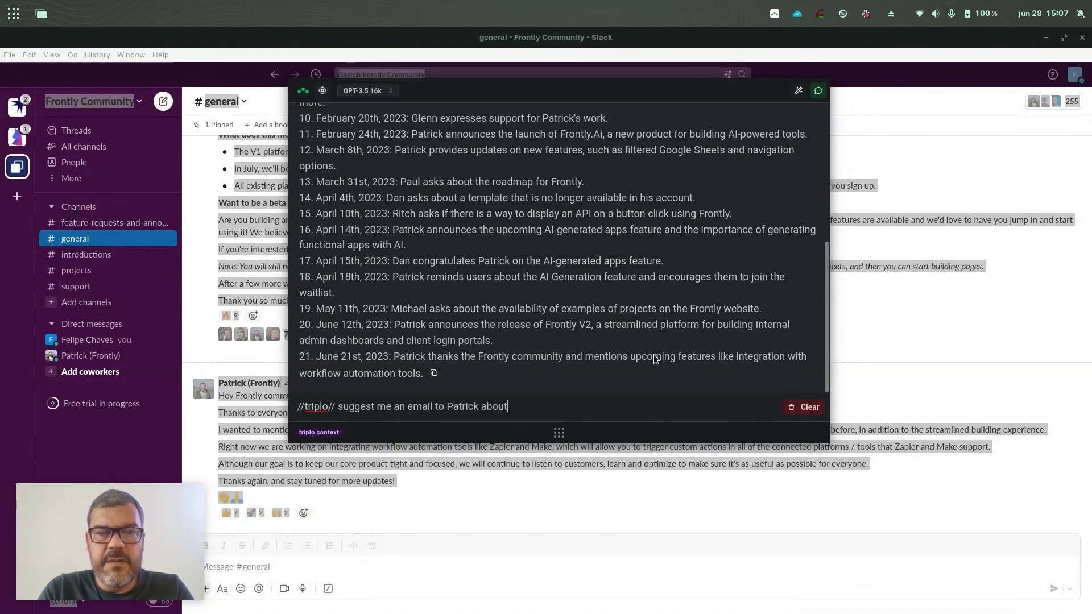
pyautogui.write(' an integratio')
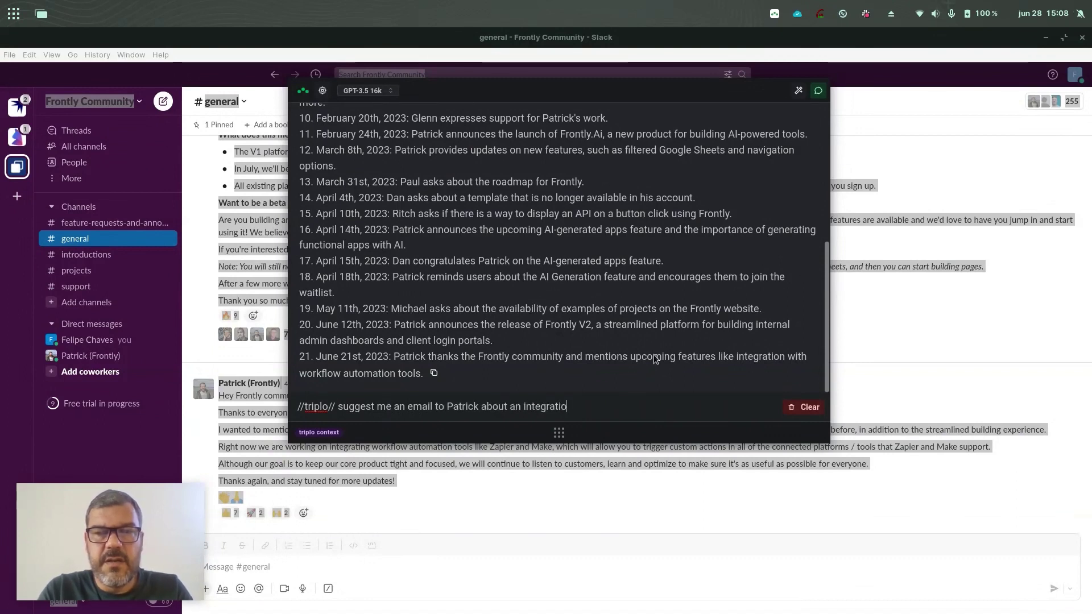
pyautogui.write('n of Tripl ')
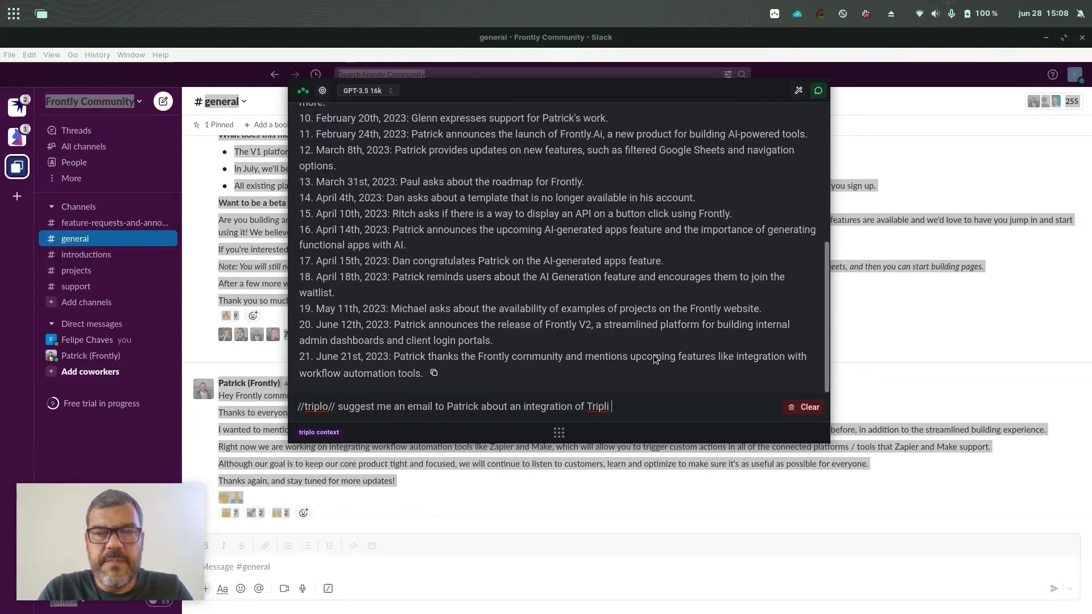
pyautogui.write('o AI ')
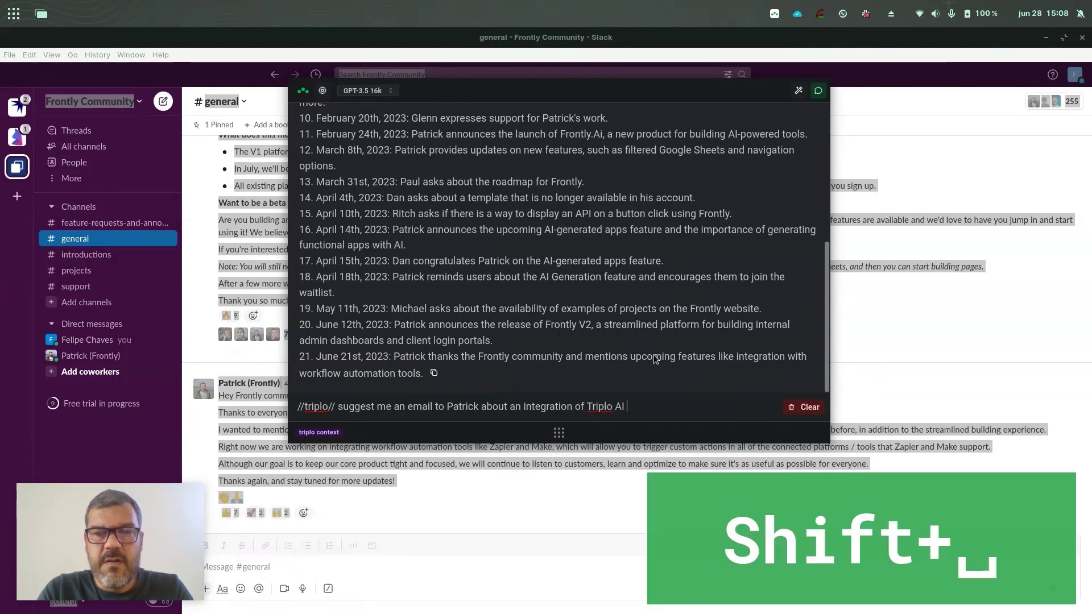
pyautogui.write('with Frontly')
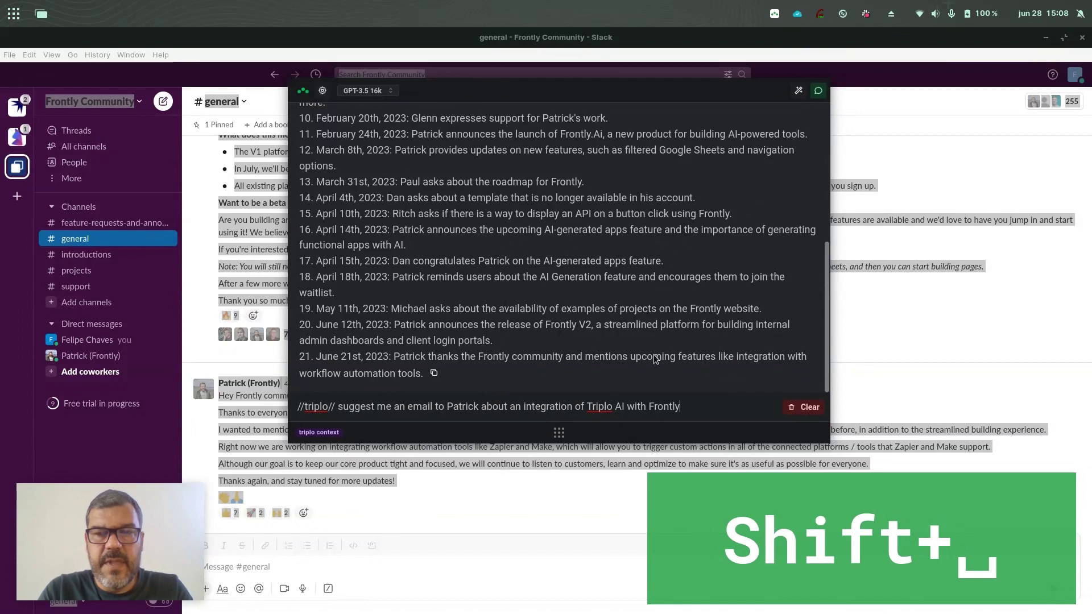
pyautogui.press('Return')
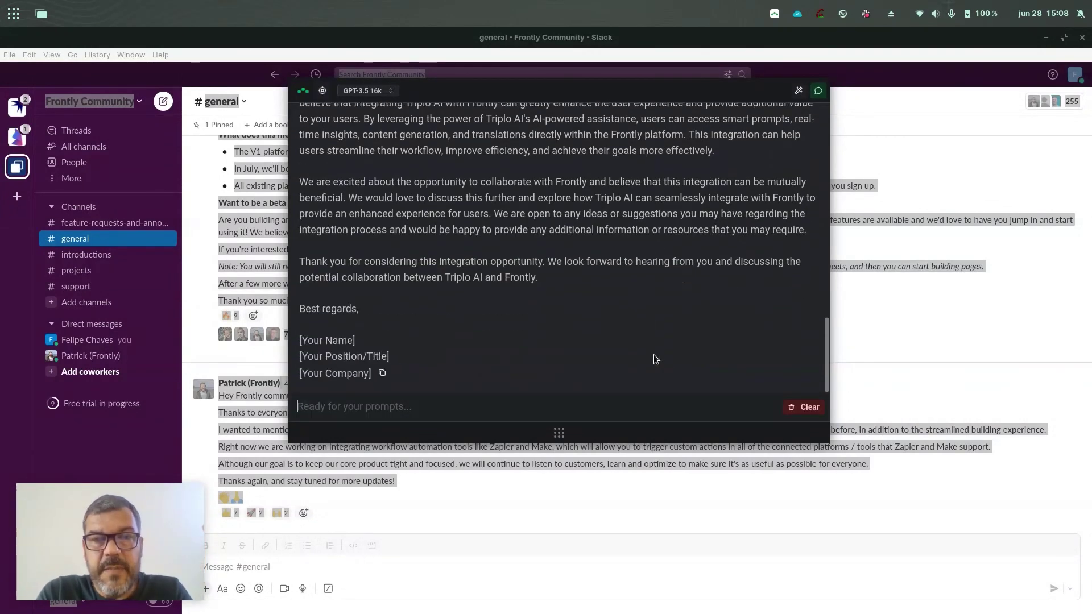
# Scroll up to read the generated Triplo AI–Frontly integration email draft
pyautogui.scroll(4, 705, 340)
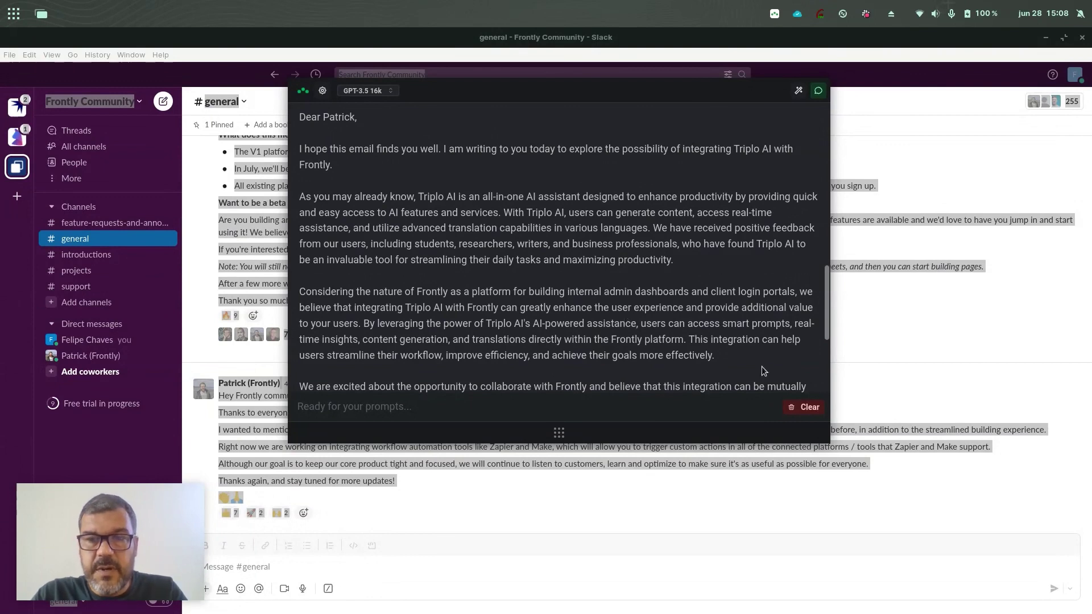
# Clear the email conversation and go to the BBC Bill Gates AI article in Firefox
pyautogui.click(793, 407)
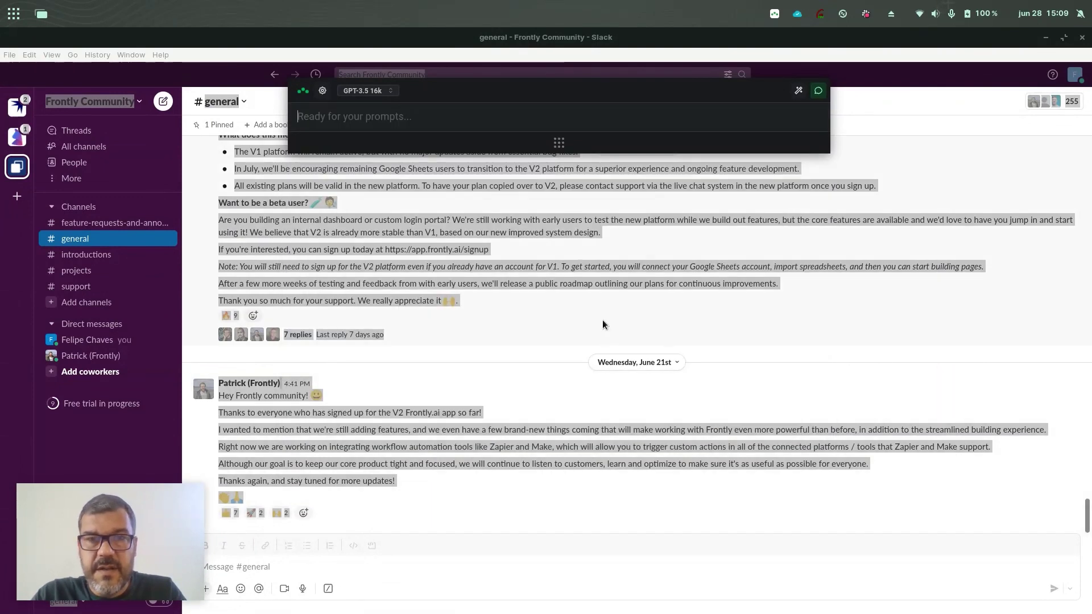
pyautogui.hotkey('alt', 'Tab')
pyautogui.hotkey('alt', 'Tab')
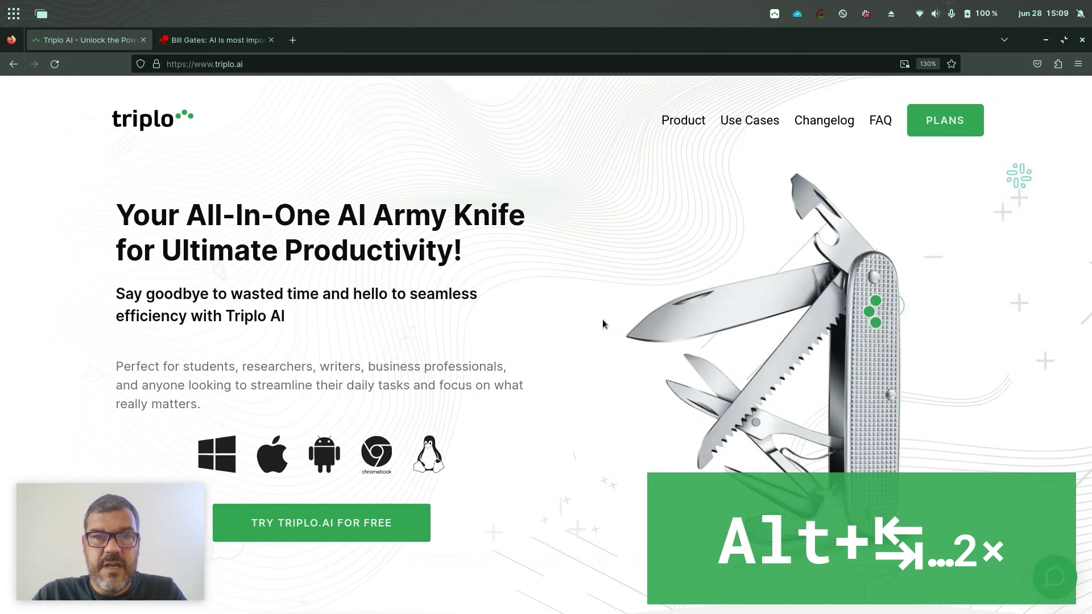
pyautogui.click(223, 48)
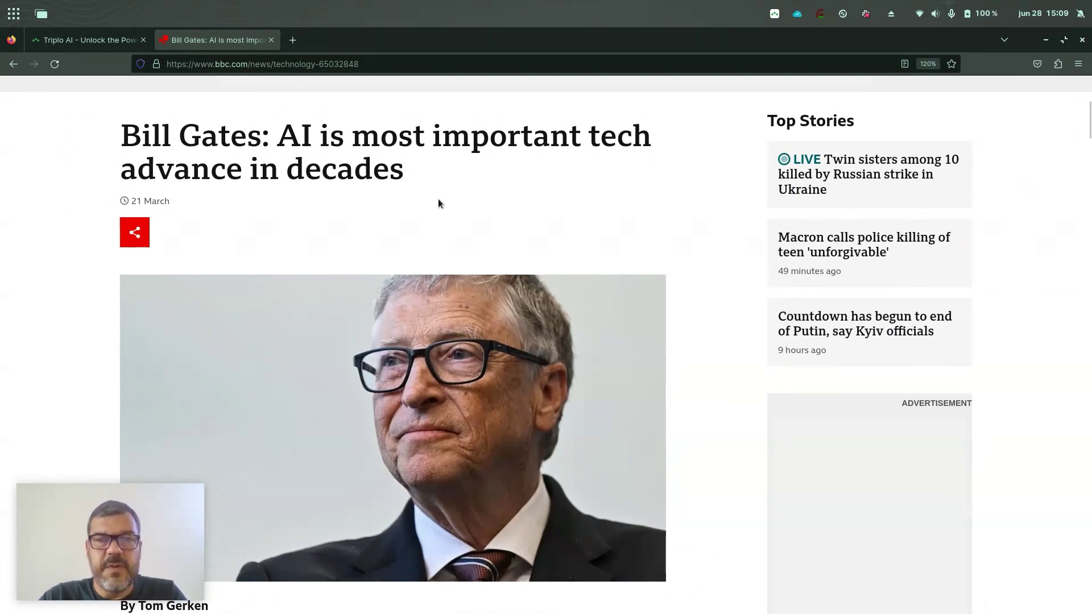
# Run Triplo's 'scrape' command on the copied BBC article URL
pyautogui.hotkey('ctrl', 'alt', 'space')
pyautogui.write('scrape')
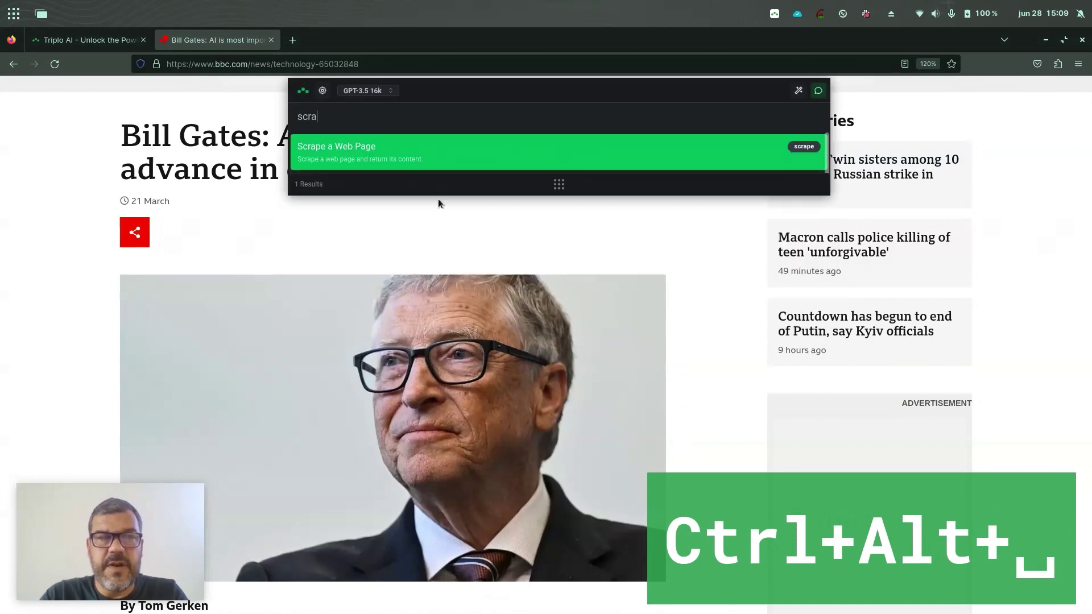
pyautogui.click(360, 57)
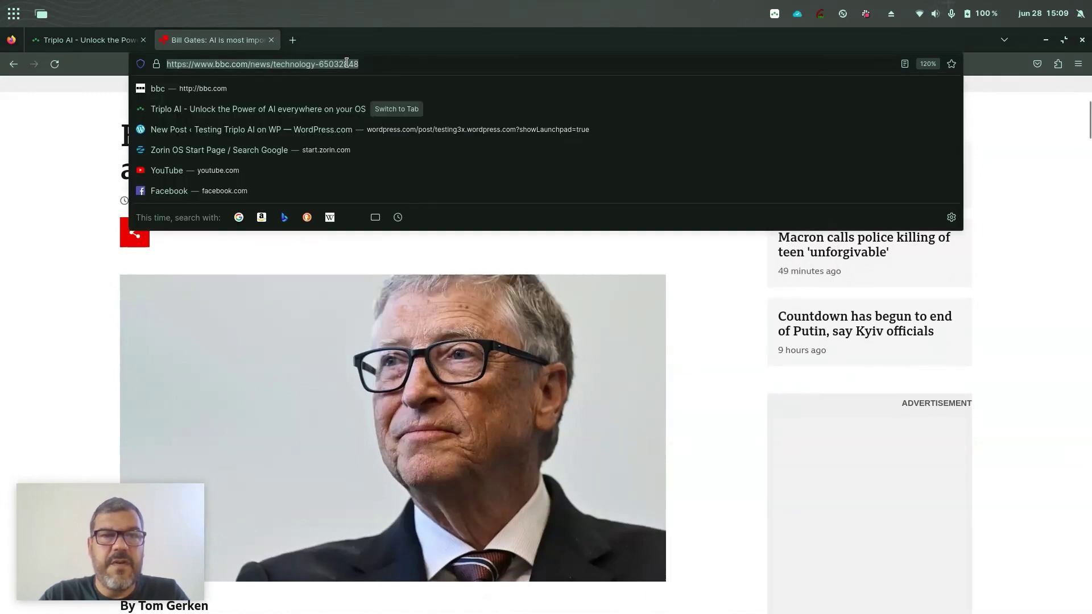
pyautogui.hotkey('ctrl', 'c')
pyautogui.click(22, 138)
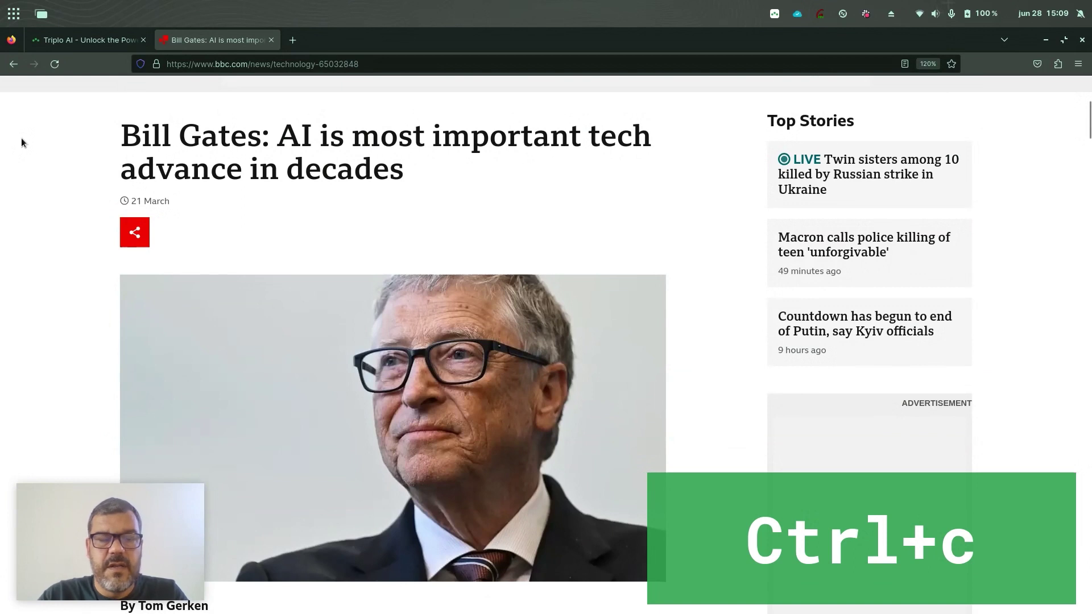
pyautogui.hotkey('ctrl', 'alt', 'space')
pyautogui.hotkey('ctrl', 'v')
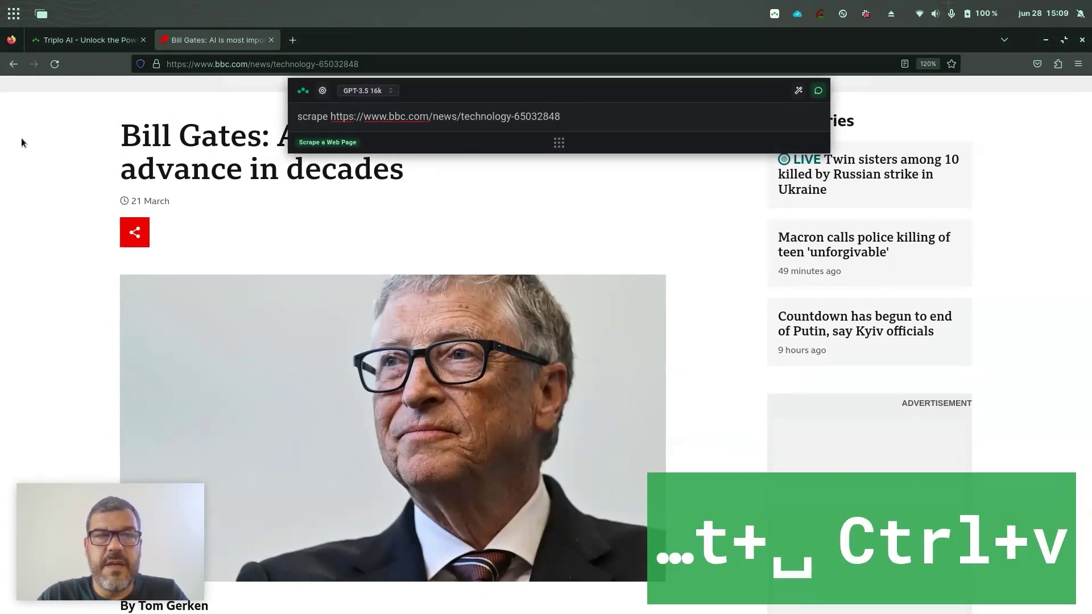
pyautogui.press('Return')
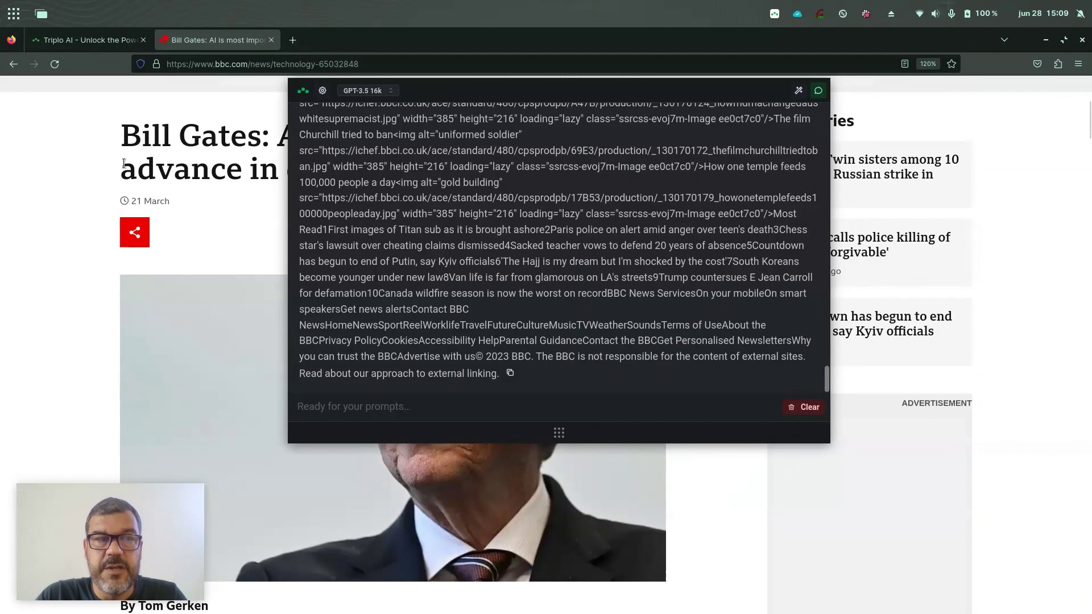
# Ask Triplo to 'summarize' the BBC article by pasting its copied URL after the command
pyautogui.press('Escape')
pyautogui.click(370, 68)
pyautogui.hotkey('ctrl', 'c')
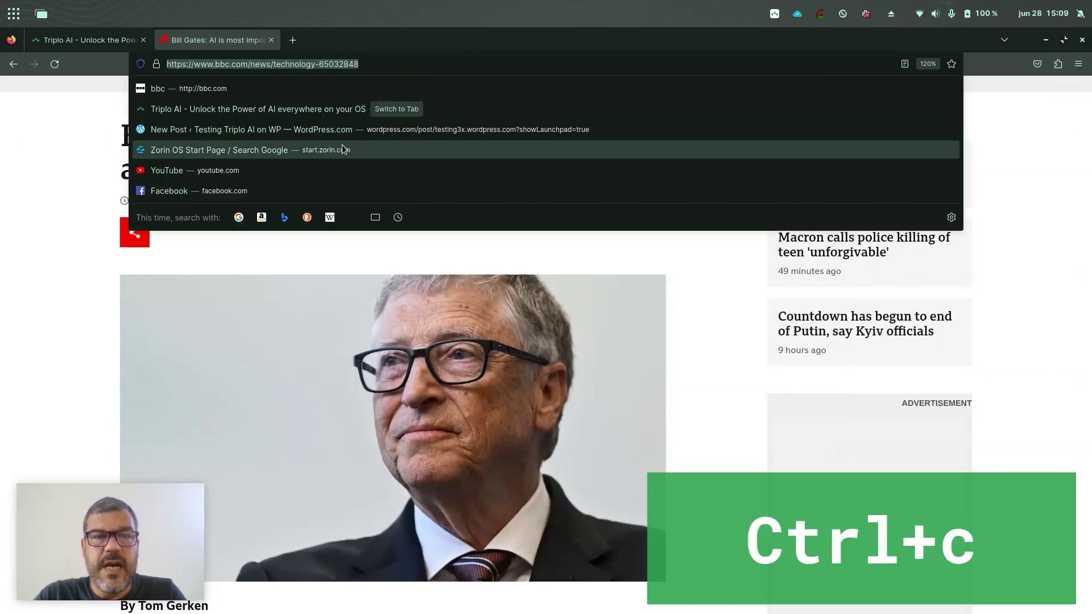
pyautogui.hotkey('ctrl', 'alt', 'space')
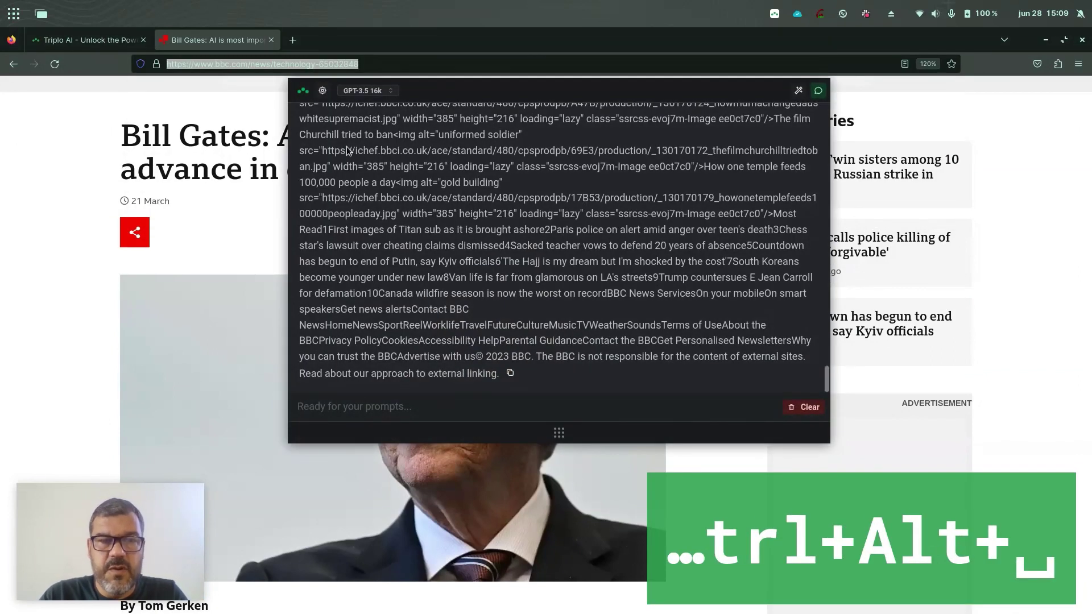
pyautogui.write('wha')
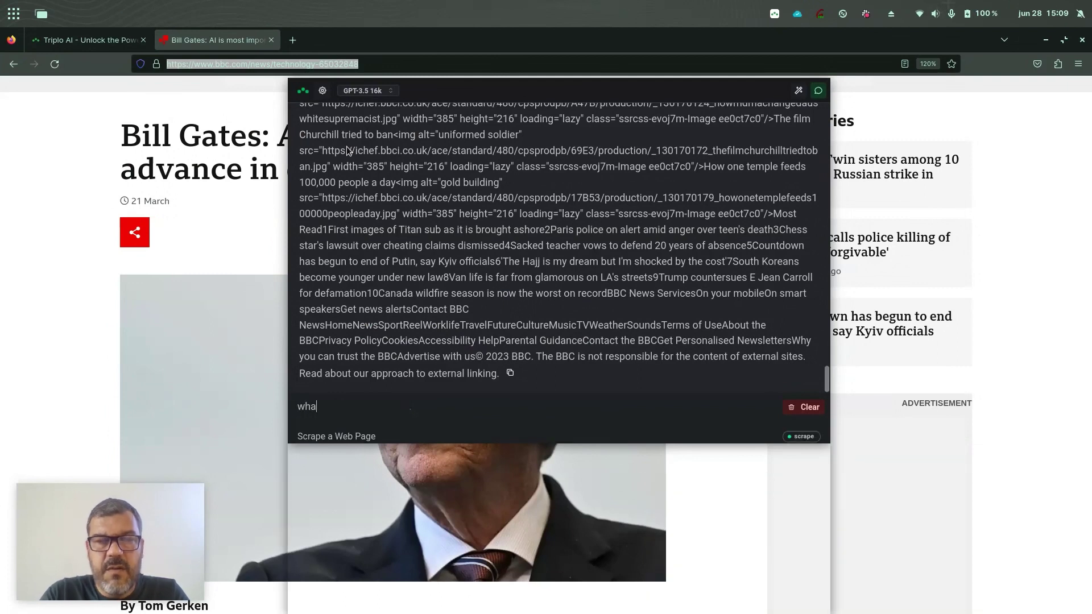
pyautogui.press('BackSpace')
pyautogui.press('BackSpace')
pyautogui.press('BackSpace')
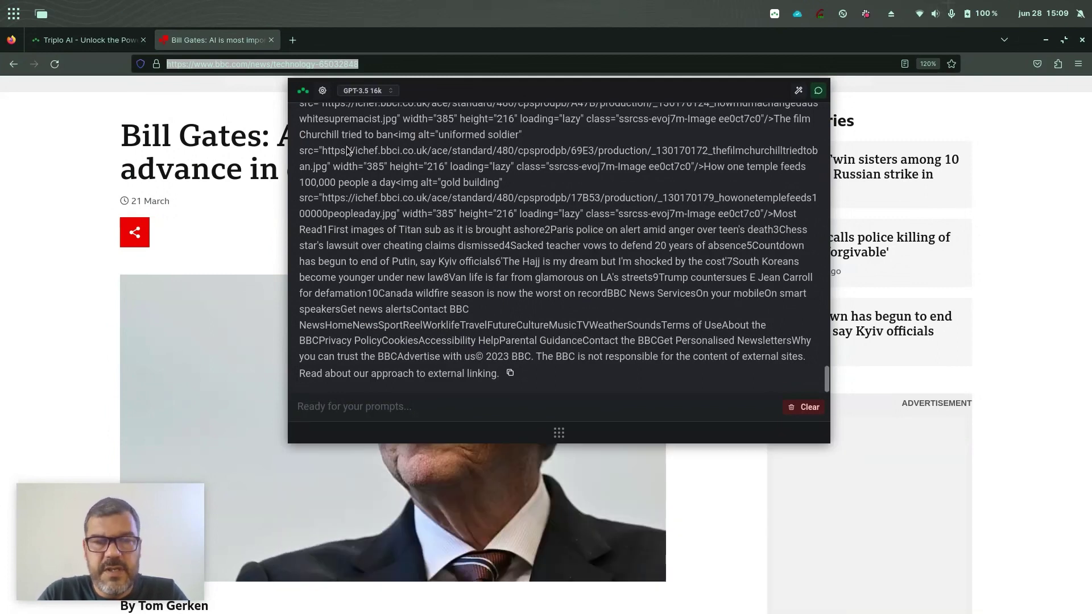
pyautogui.write('summarize')
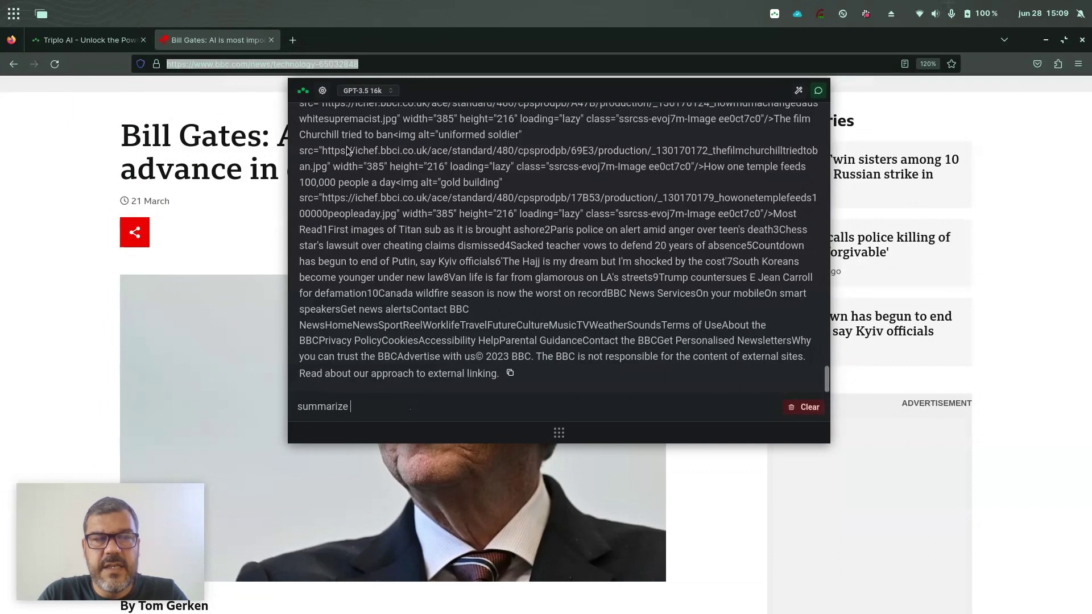
pyautogui.hotkey('ctrl', 'v')
pyautogui.press('Return')
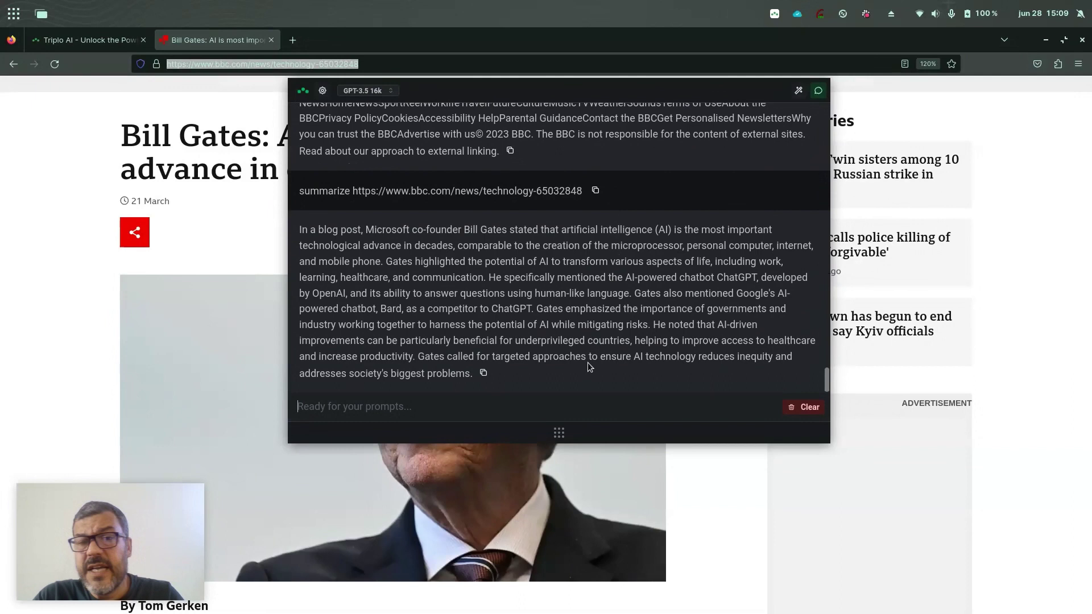
pyautogui.click(798, 91)
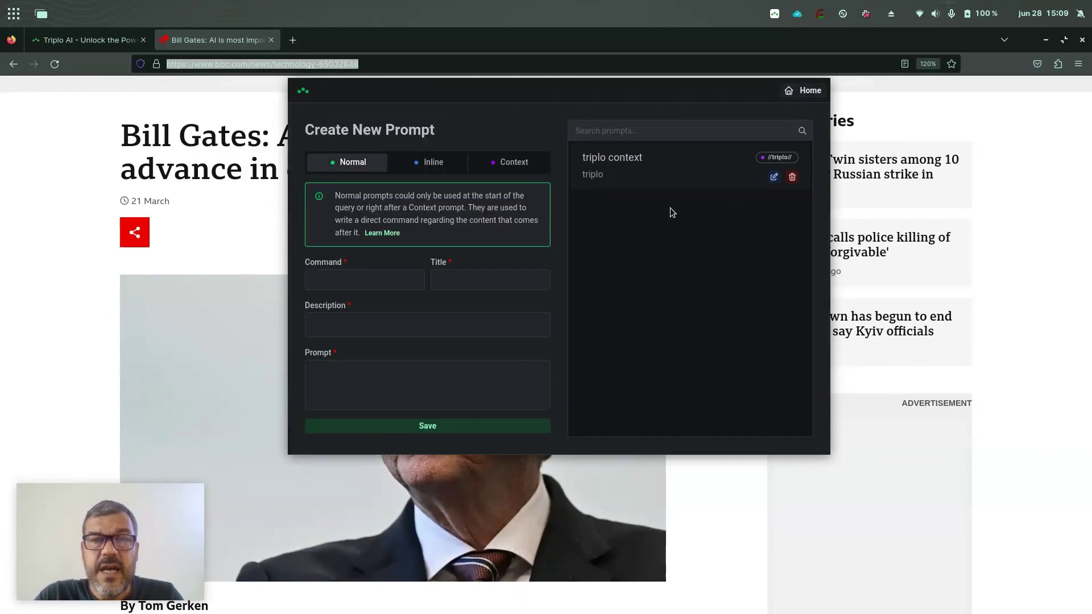
pyautogui.click(508, 167)
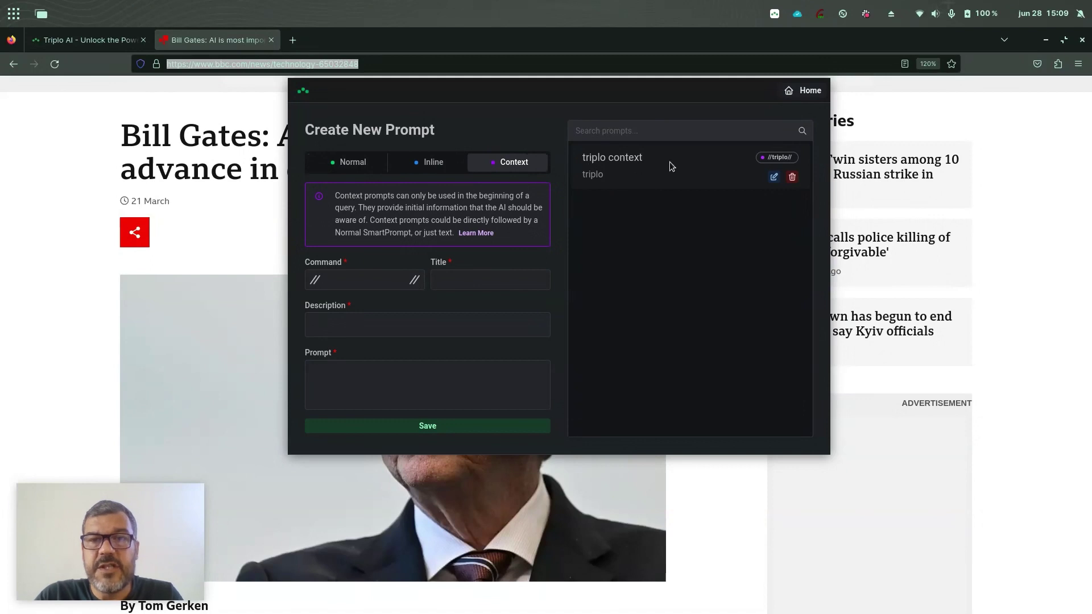
pyautogui.click(774, 178)
pyautogui.click(404, 371)
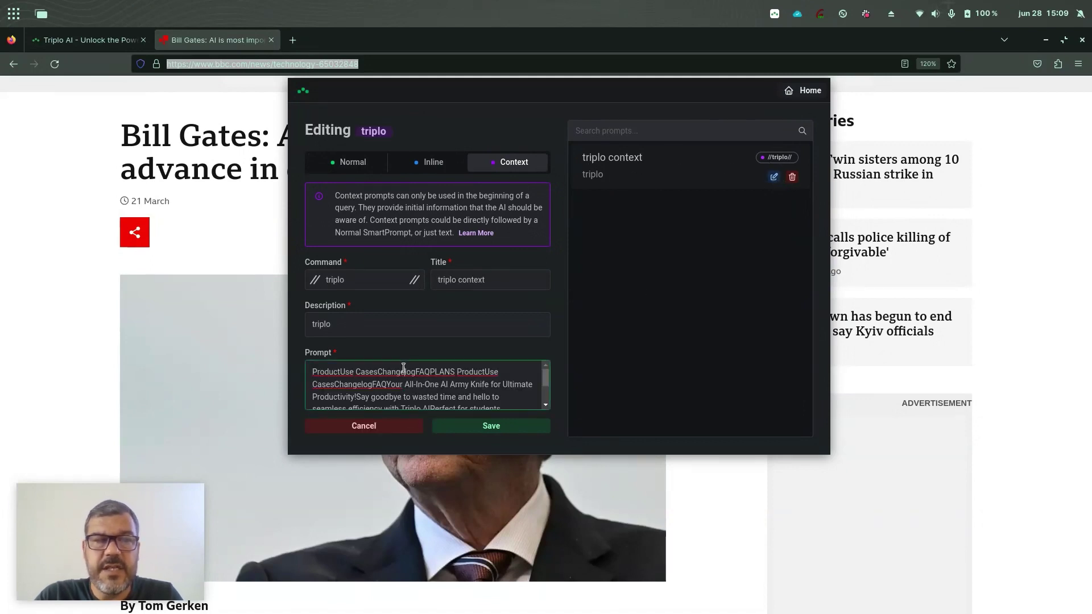
pyautogui.click(383, 424)
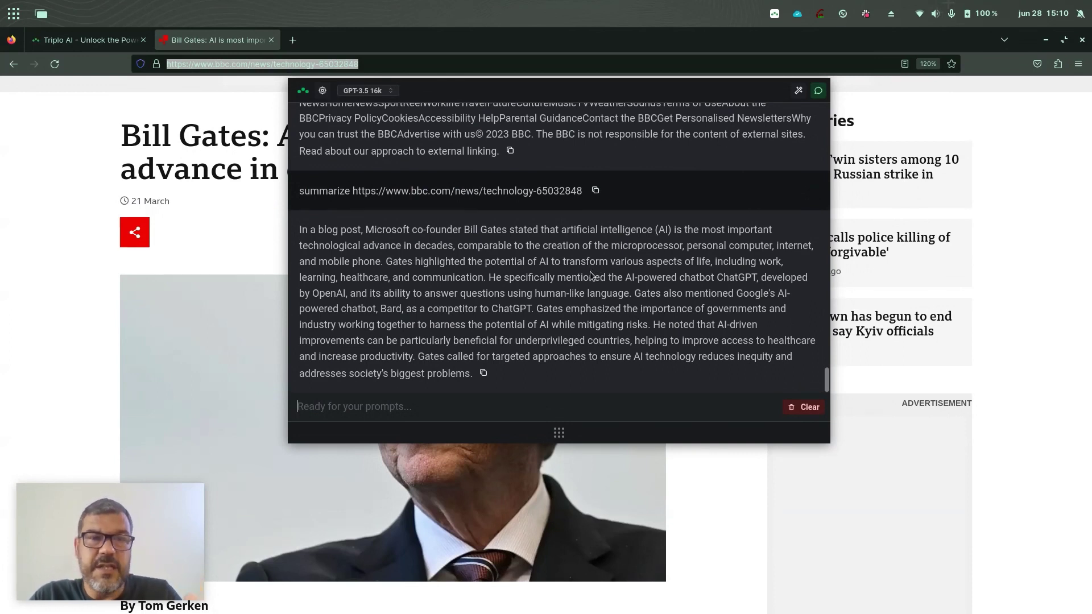
# Disable chat mode so the conversation history disappears from the Triplo panel
pyautogui.click(819, 90)
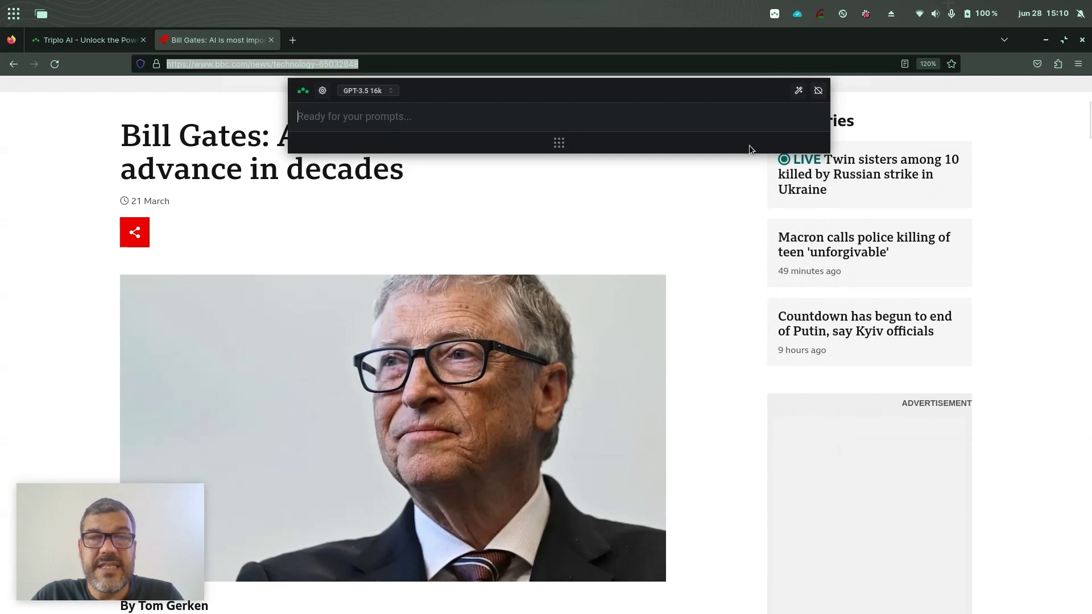